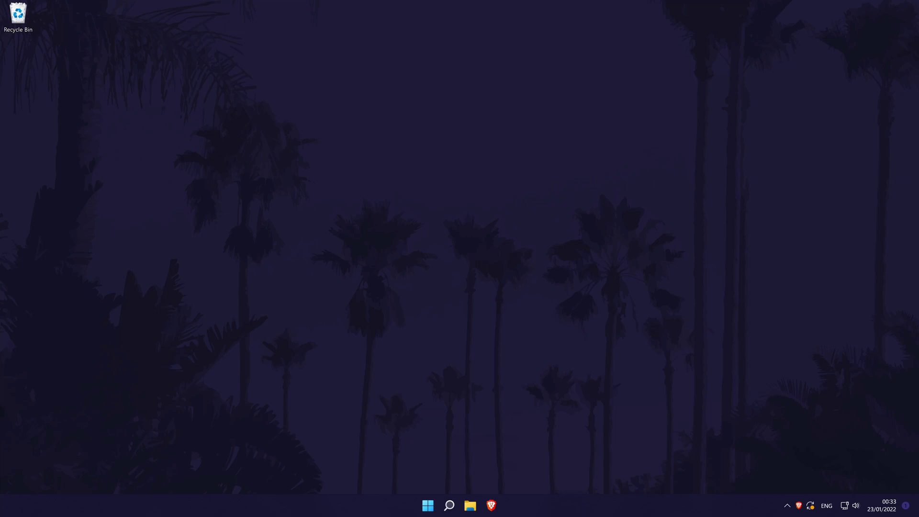
- Launch Settings from taskbar search and go to Bluetooth & devices
click(449, 506)
text(settings)
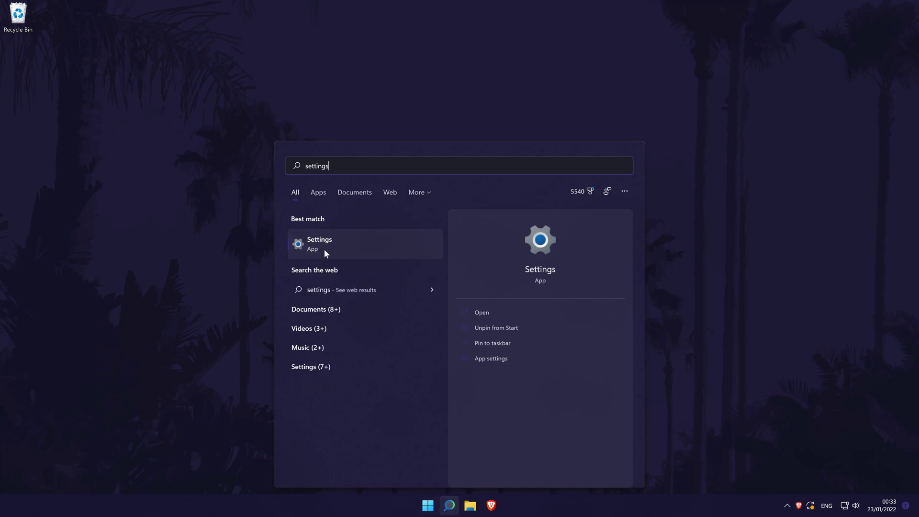
click(351, 243)
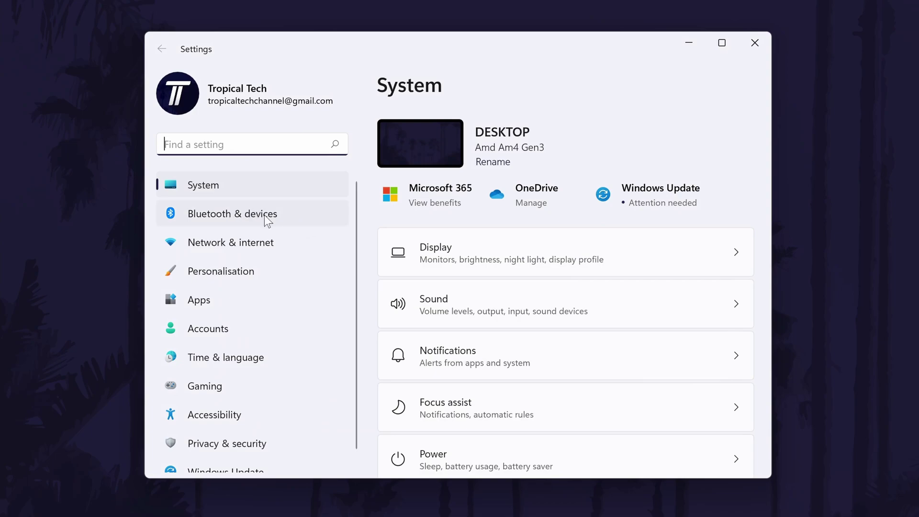
click(247, 215)
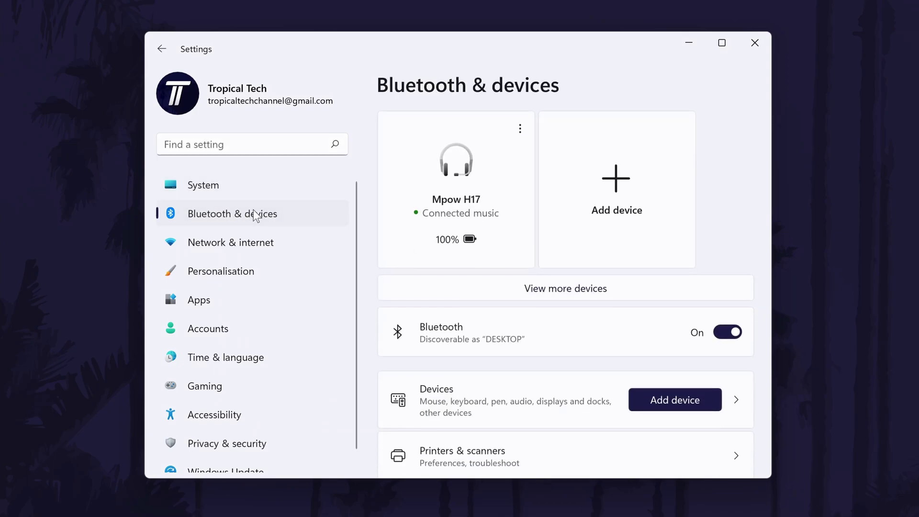
scroll(660, 256, down, 3)
scroll(647, 274, down, 1)
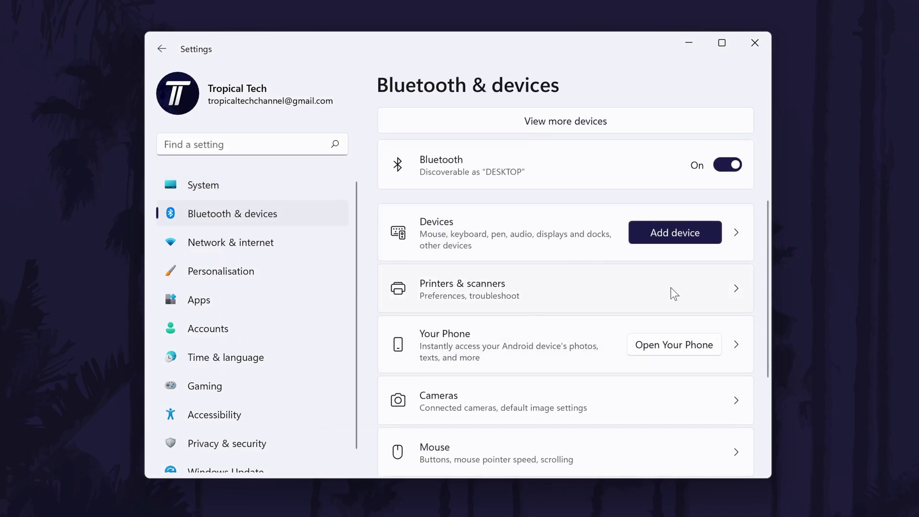
- From Printers & scanners, select the Microsoft Print to PDF printer
click(583, 290)
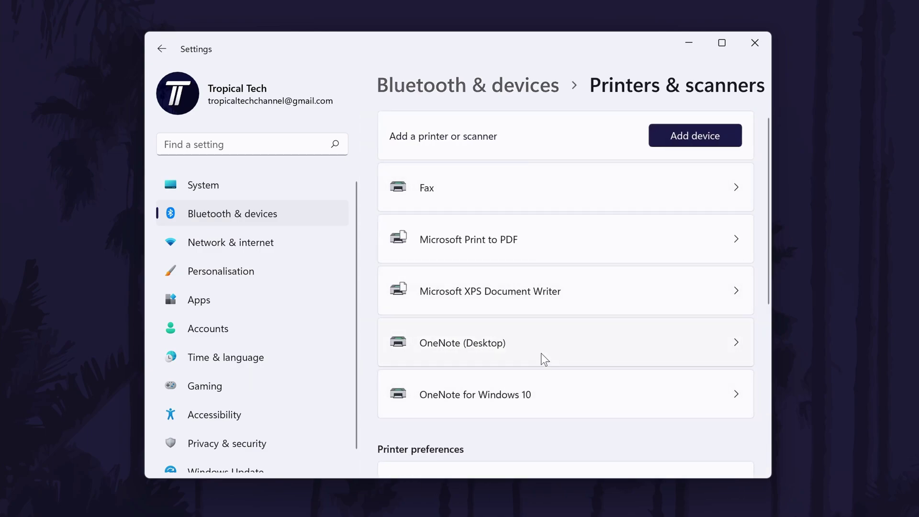
click(607, 249)
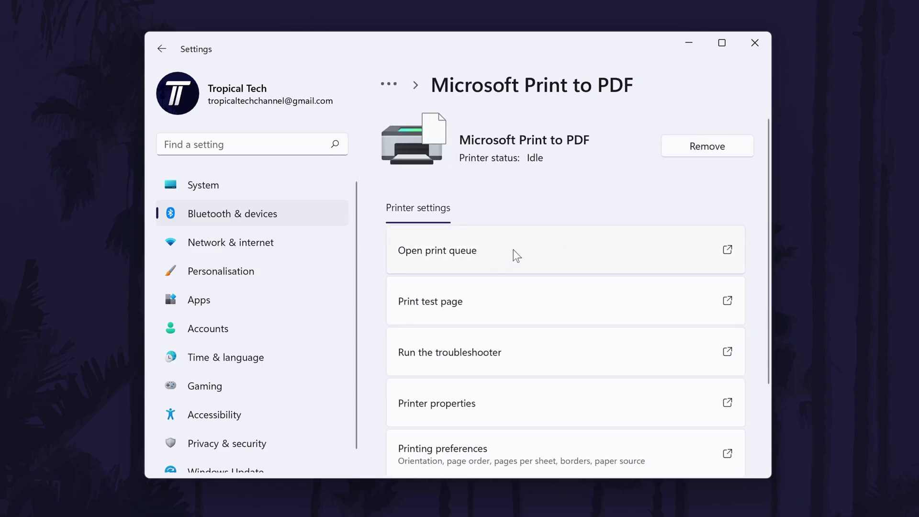
- Open the print queue for Microsoft Print to PDF, showing no documents
click(467, 252)
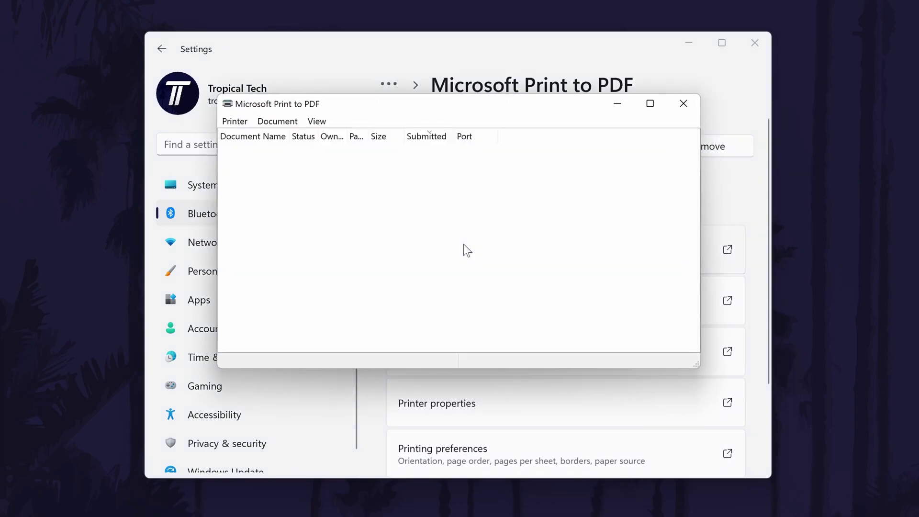